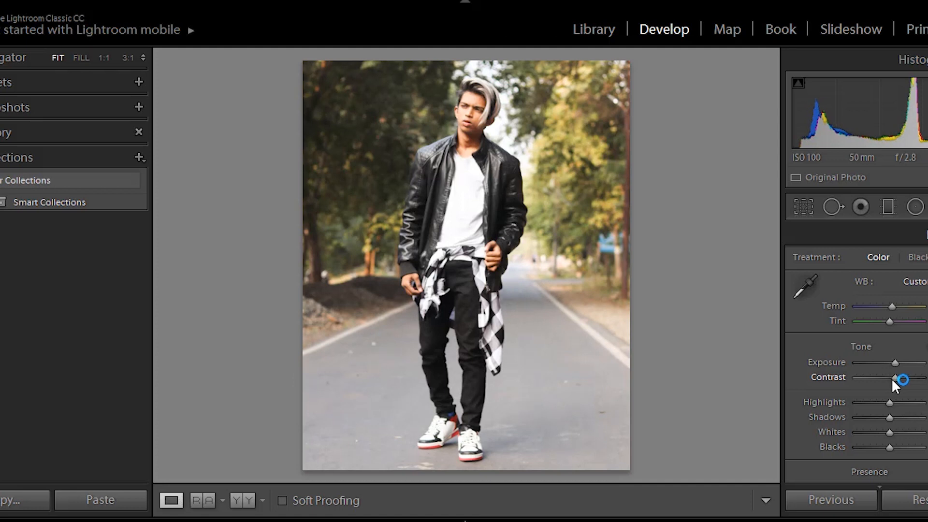
# Step: Reduce the road portrait's highlights to the minimum, raise the shadows, and slightly lower the whites and blacks
pyautogui.moveTo(889, 401); pyautogui.dragTo(745, 418)
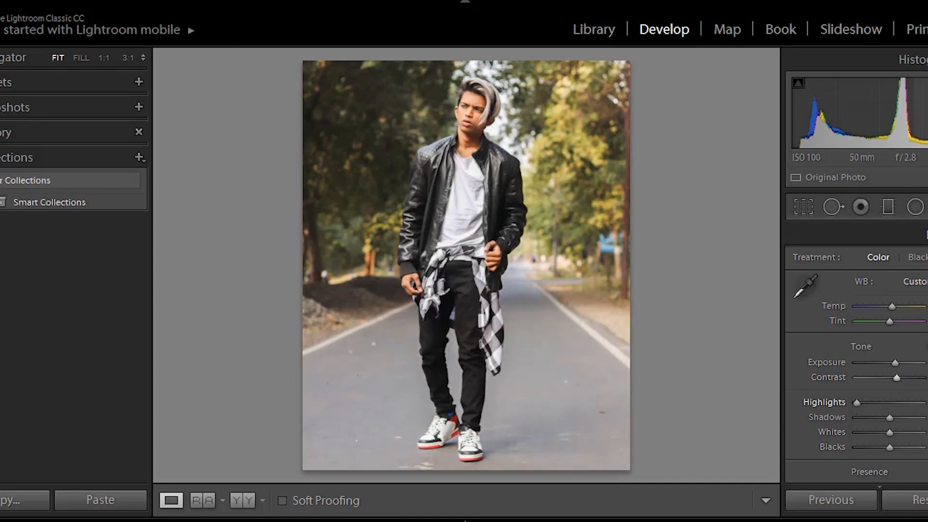
pyautogui.moveTo(890, 418); pyautogui.dragTo(883, 450)
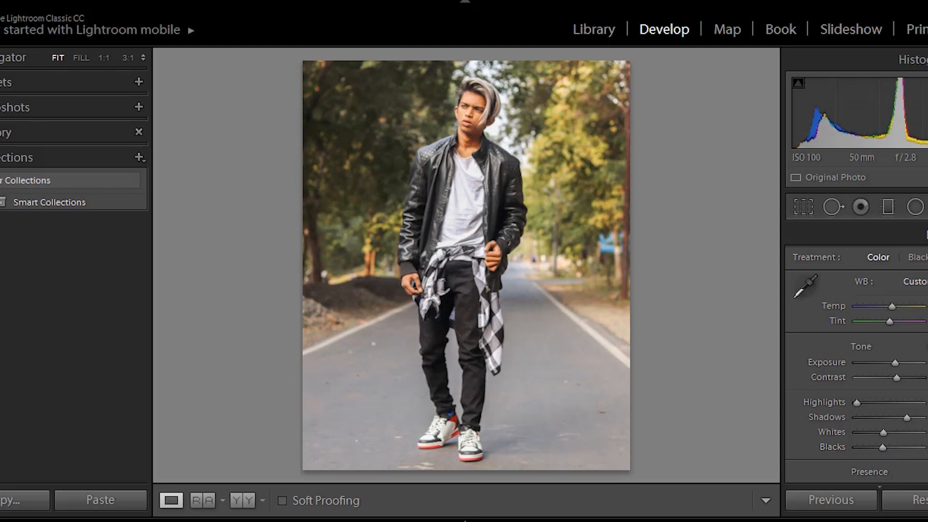
# Step: Add a little clarity to the road portrait and slightly reduce its vibrance
pyautogui.scroll(-5, 855, 353)
pyautogui.scroll(1, 855, 353)
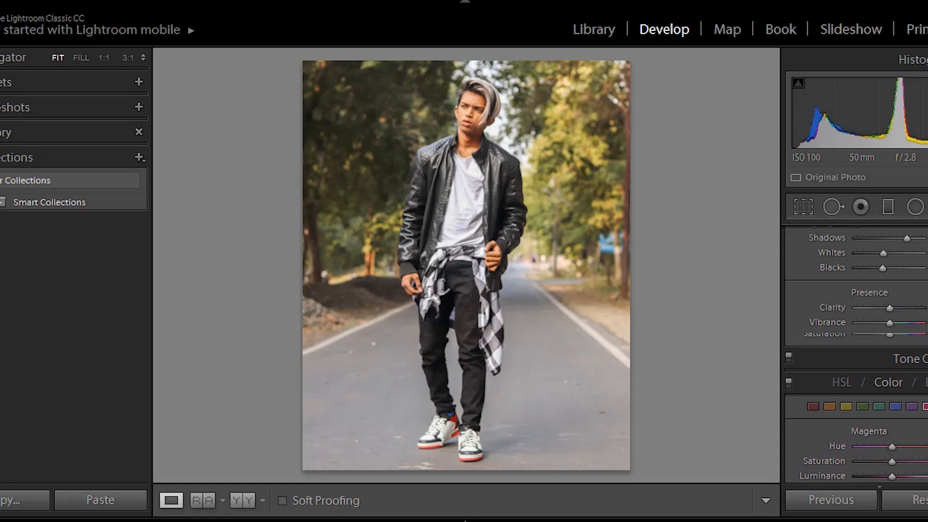
pyautogui.moveTo(893, 308); pyautogui.dragTo(895, 311)
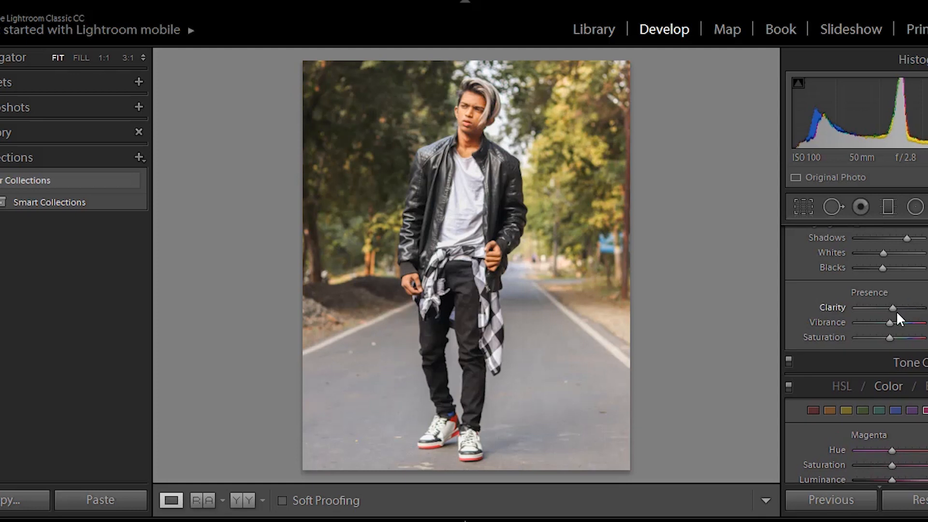
pyautogui.moveTo(887, 325); pyautogui.dragTo(880, 324)
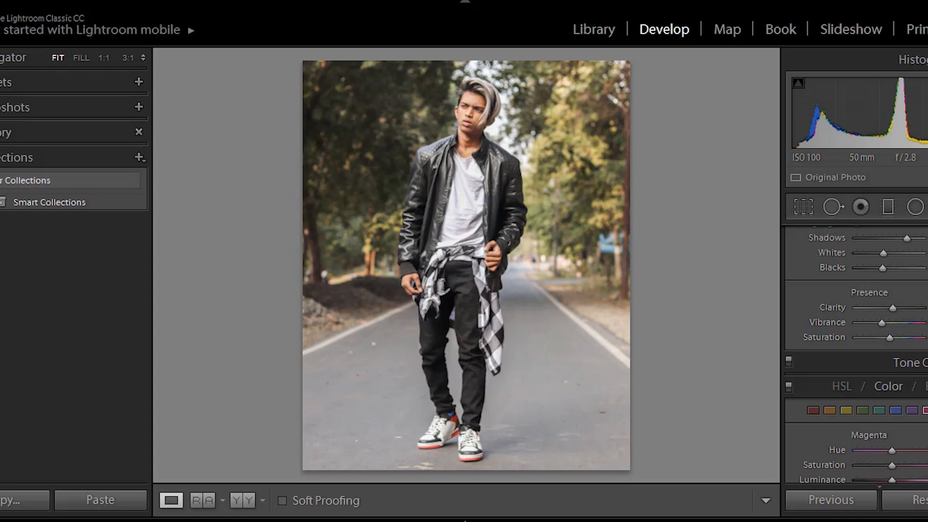
# Step: Boost the red and orange saturation and slightly raise the orange luminance in the colour adjustments
pyautogui.scroll(-5, 856, 358)
pyautogui.click(811, 306)
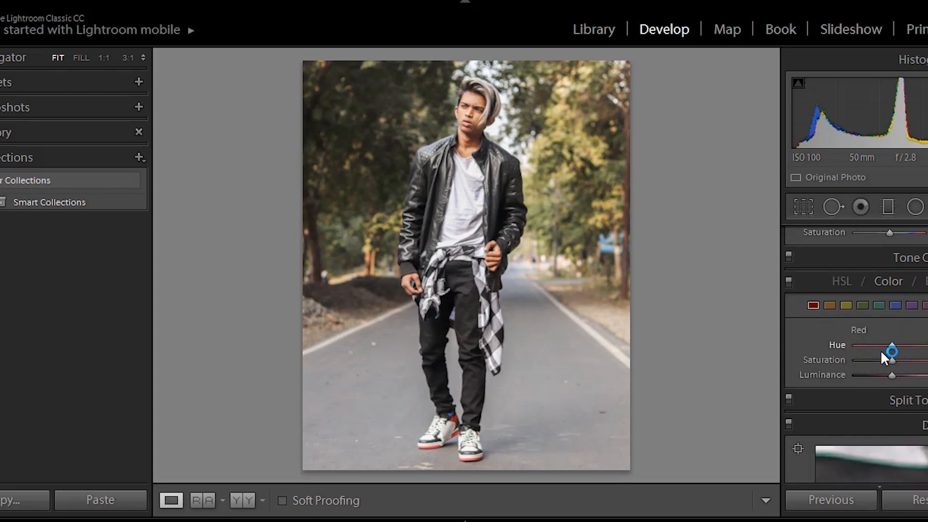
pyautogui.moveTo(893, 361); pyautogui.dragTo(926, 361)
pyautogui.click(829, 306)
pyautogui.moveTo(892, 361); pyautogui.dragTo(914, 364)
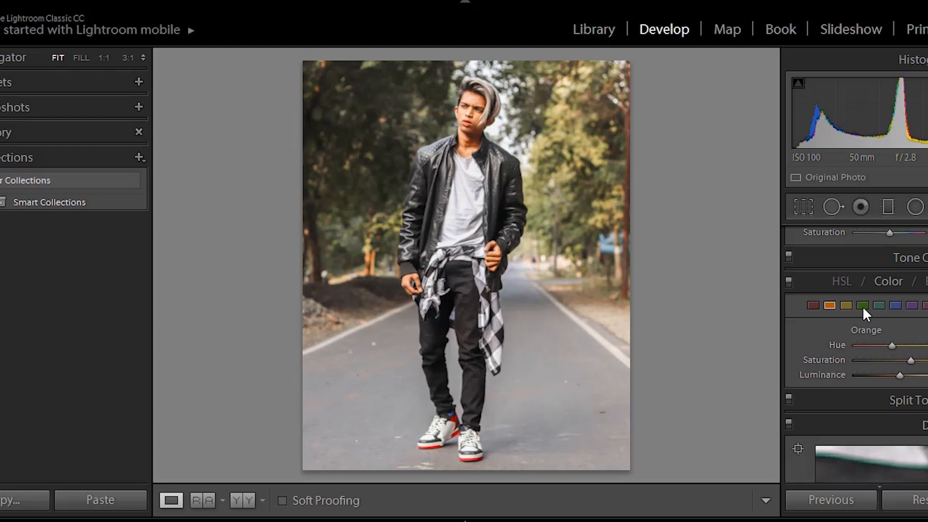
# Step: Shift the yellow hue to its minimum with strongly raised saturation, and pull down the green colour adjustments to turn the foliage orange
pyautogui.click(847, 305)
pyautogui.moveTo(895, 361); pyautogui.dragTo(712, 334)
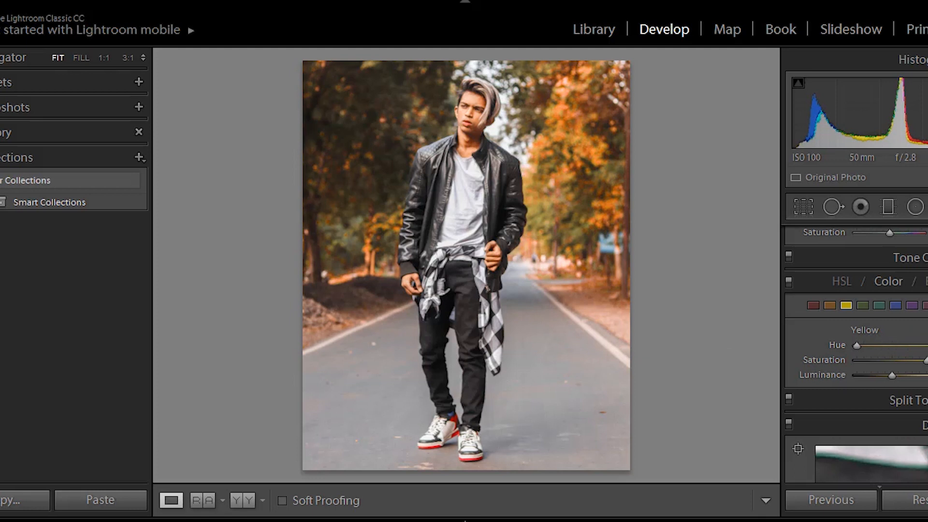
pyautogui.click(863, 306)
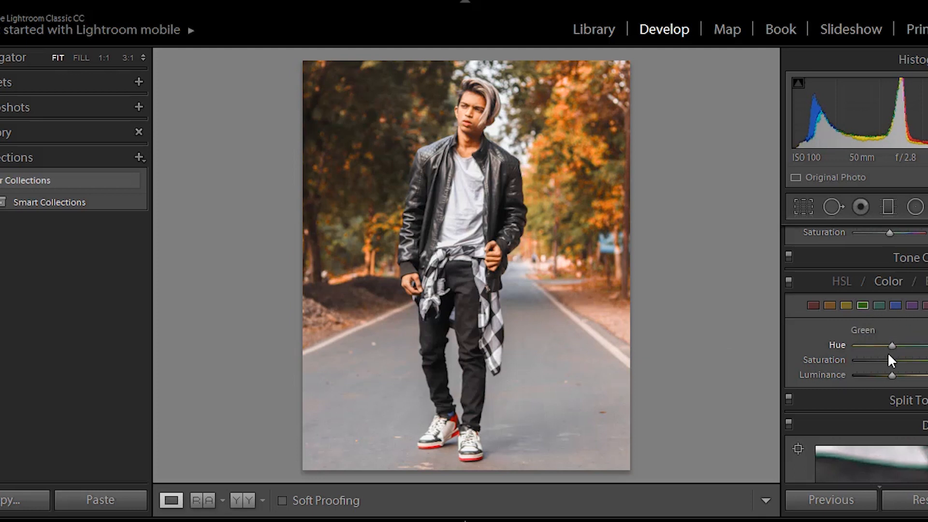
pyautogui.moveTo(892, 360); pyautogui.dragTo(689, 345)
# Step: Reduce the aqua, blue and purple saturation to the minimum
pyautogui.click(894, 290)
pyautogui.click(884, 307)
pyautogui.moveTo(892, 360); pyautogui.dragTo(857, 360)
pyautogui.click(896, 305)
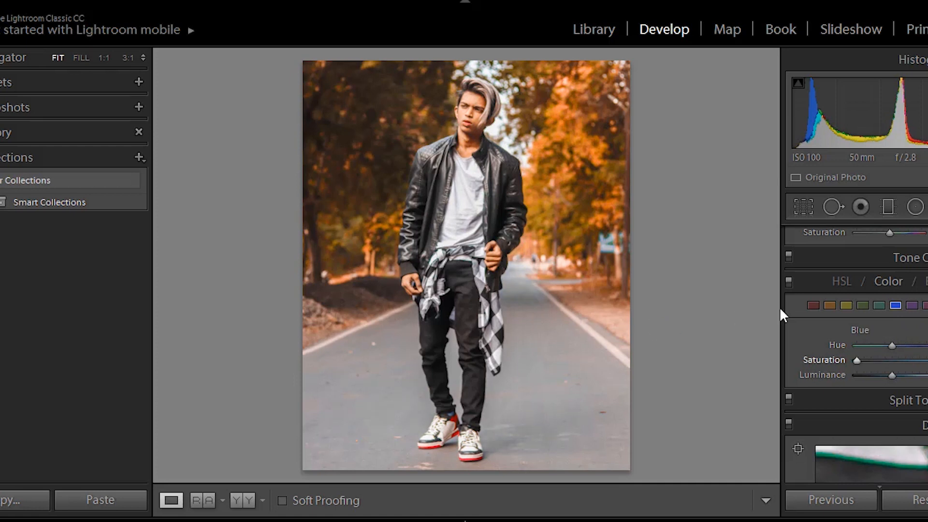
pyautogui.click(912, 305)
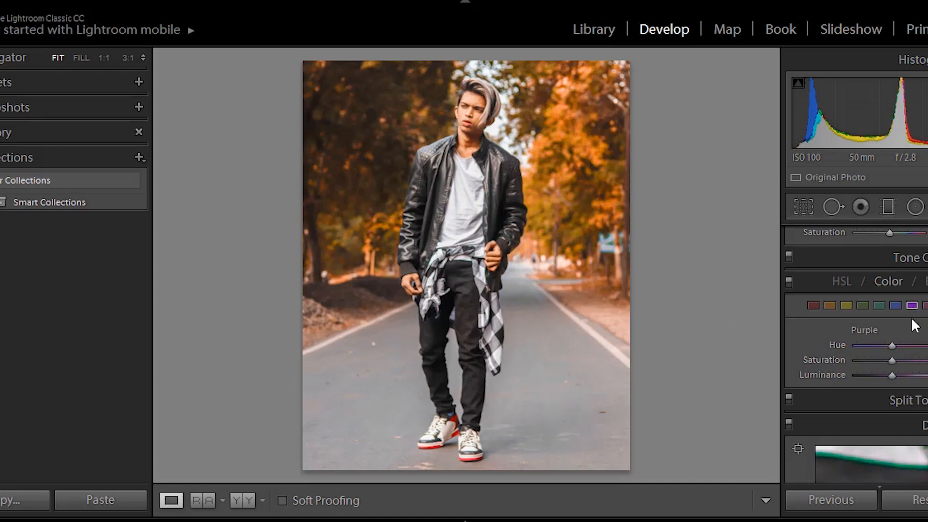
pyautogui.moveTo(893, 360); pyautogui.dragTo(856, 360)
pyautogui.click(924, 305)
# Step: Darken the left side of the road portrait with a near-vertical graduated filter using reduced exposure
pyautogui.scroll(-5, 891, 362)
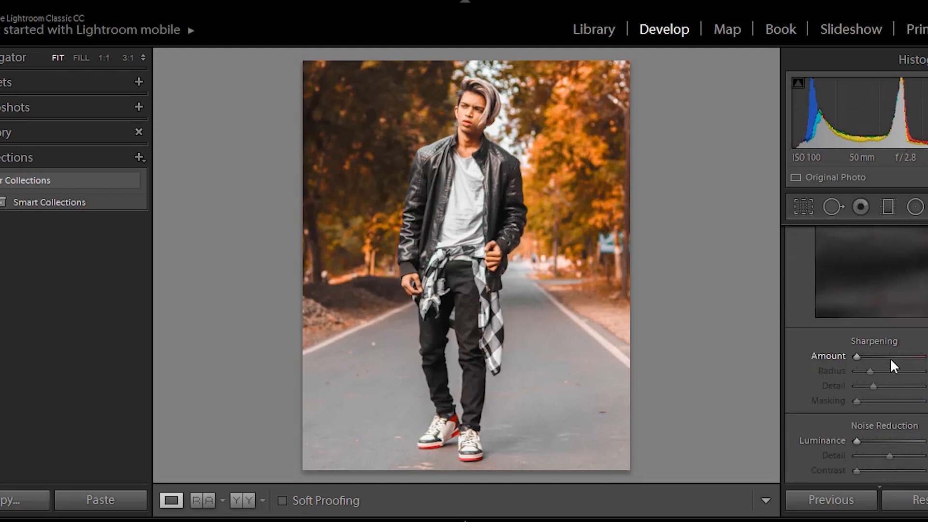
pyautogui.scroll(-4, 891, 360)
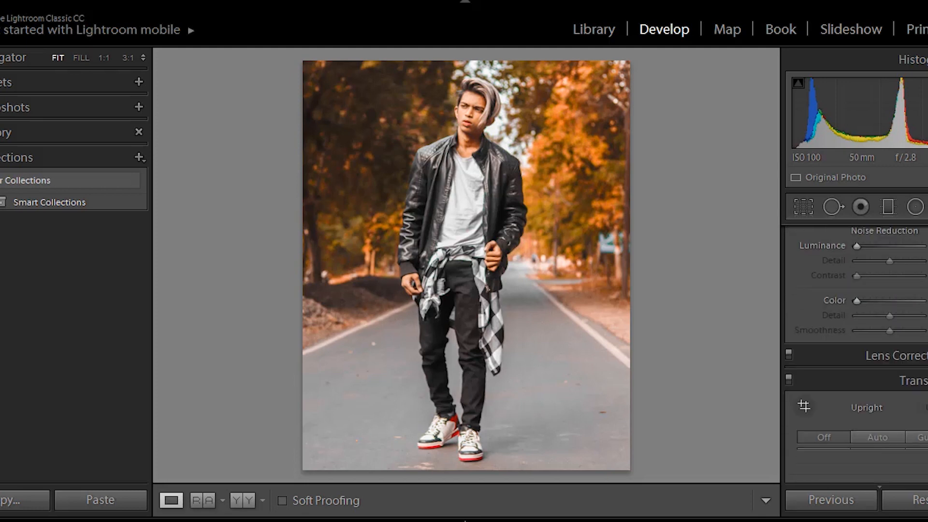
pyautogui.scroll(3, 909, 268)
pyautogui.click(828, 206)
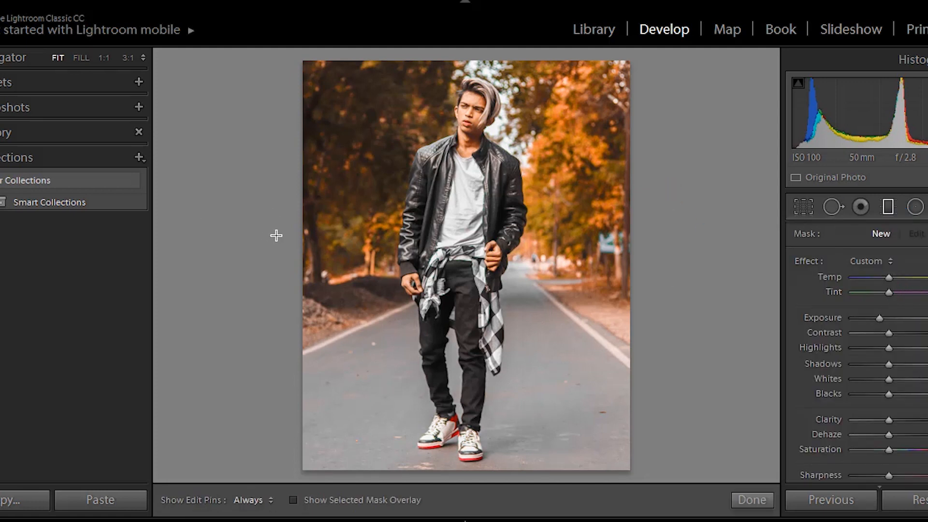
pyautogui.moveTo(290, 242); pyautogui.dragTo(436, 244)
pyautogui.moveTo(287, 292); pyautogui.dragTo(213, 288)
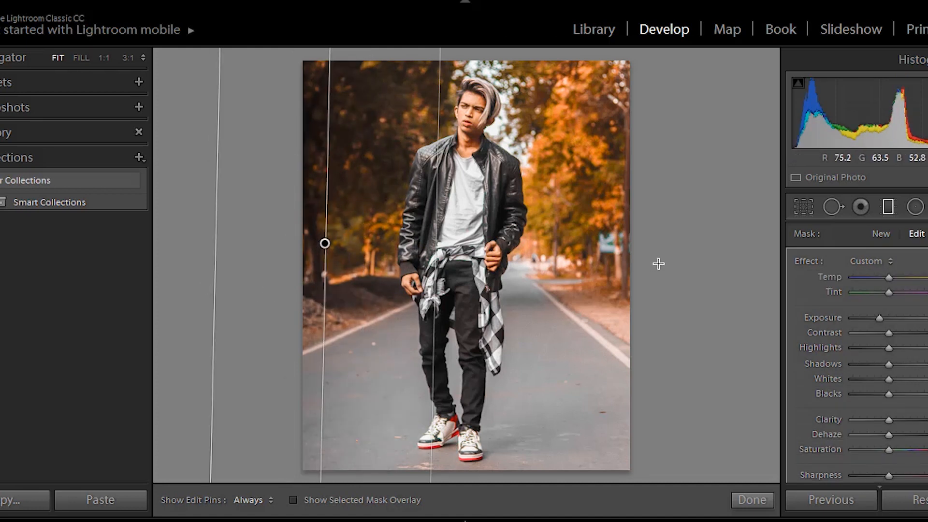
# Step: Darken the right side of the road portrait with a second graduated filter and finish the filter editing
pyautogui.moveTo(659, 264); pyautogui.dragTo(505, 264)
pyautogui.moveTo(661, 311); pyautogui.dragTo(681, 320)
pyautogui.click(754, 500)
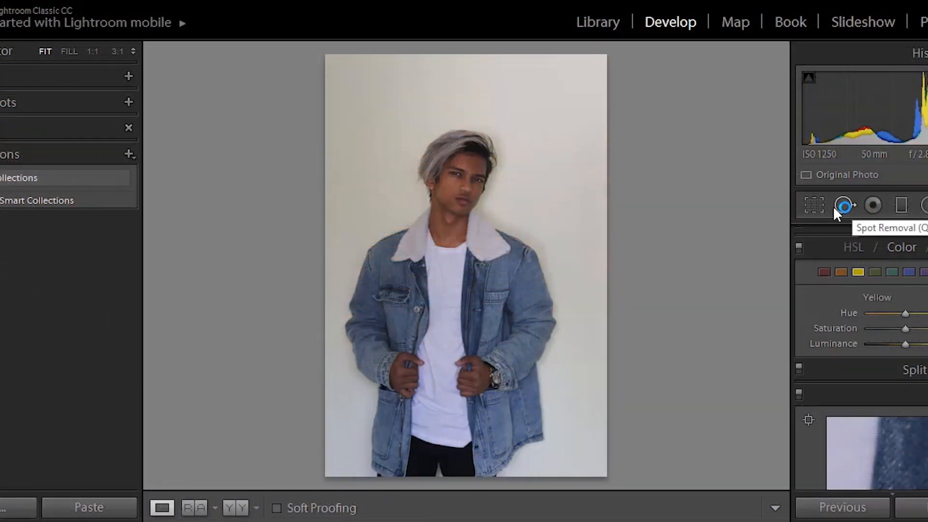
# Step: Crop the denim-jacket portrait to the 4 x 5 / 8 x 10 aspect, trimming the empty wall above the subject's head
pyautogui.click(815, 207)
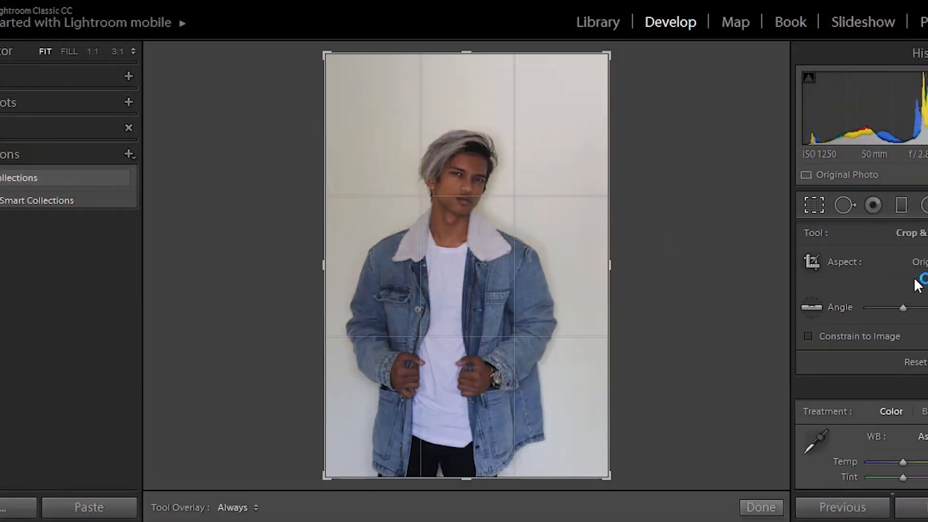
pyautogui.click(920, 262)
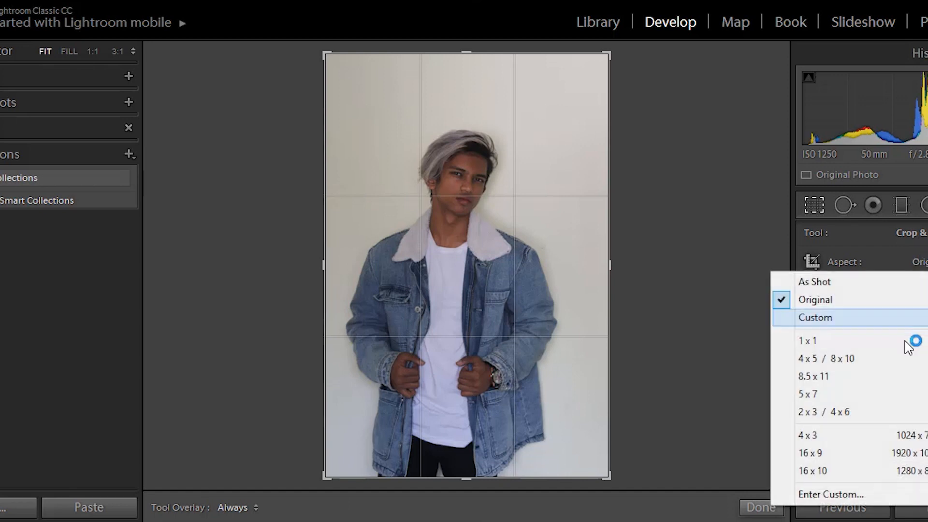
pyautogui.click(887, 357)
pyautogui.moveTo(581, 248); pyautogui.dragTo(577, 126)
pyautogui.click(812, 200)
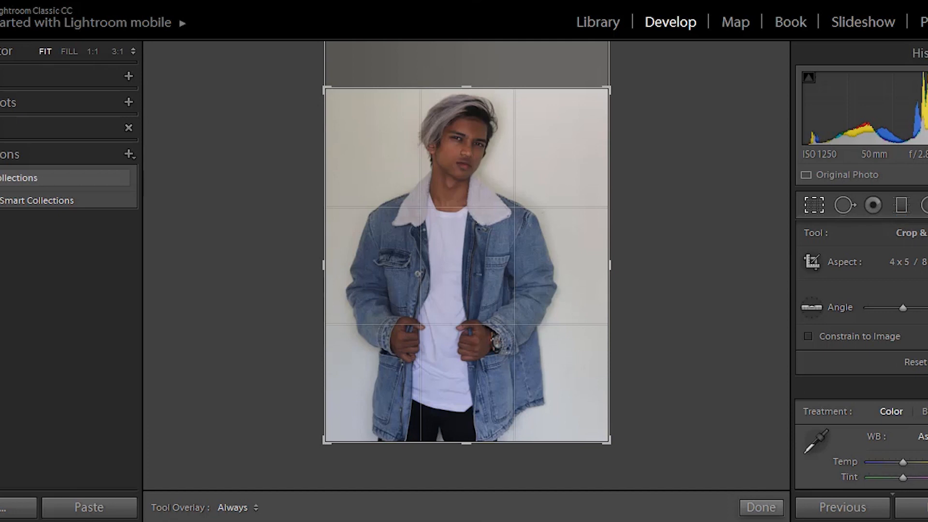
pyautogui.click(761, 508)
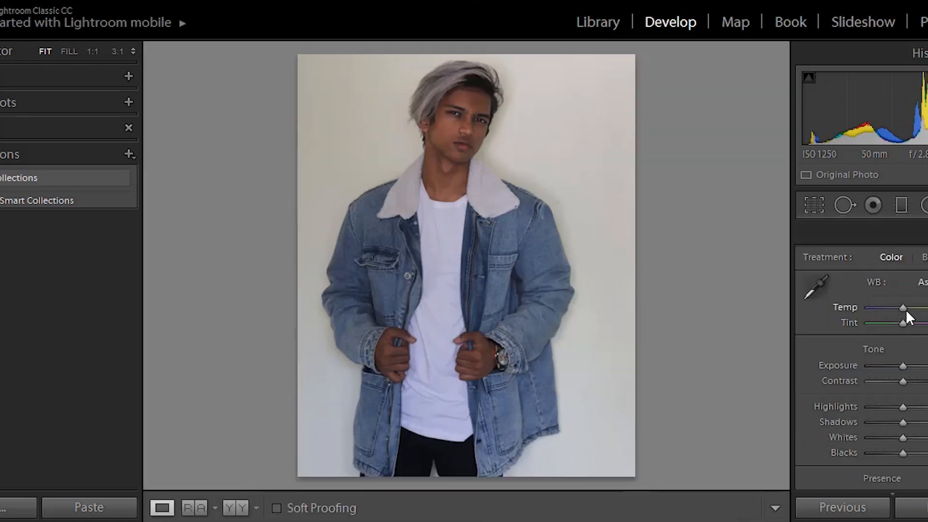
# Step: Brighten the denim-jacket portrait's exposure, slightly lower whites and blacks, add a little clarity and reduce vibrance
pyautogui.moveTo(903, 366); pyautogui.dragTo(895, 454)
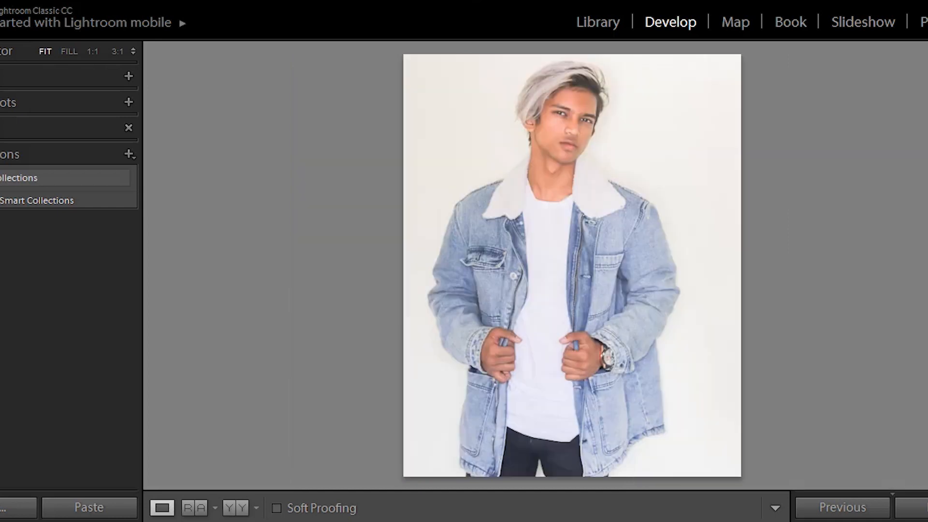
pyautogui.scroll(-5, 904, 288)
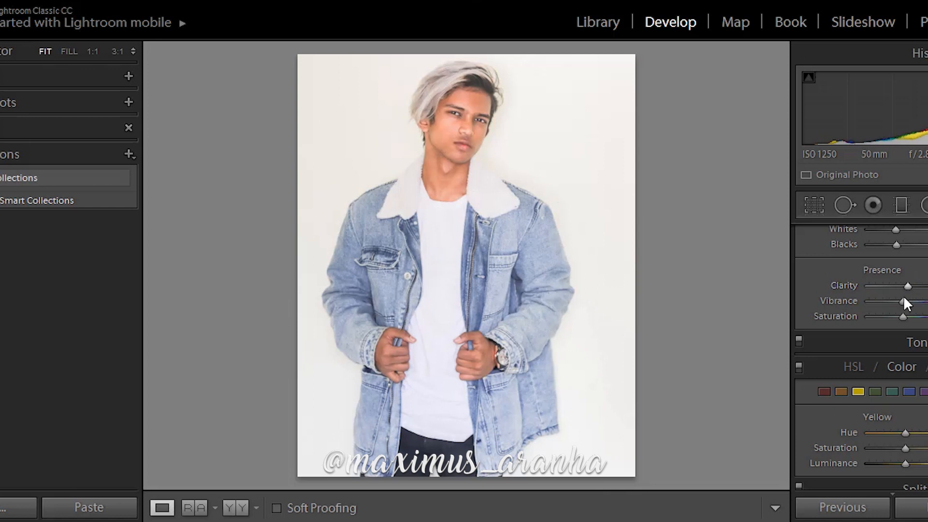
pyautogui.moveTo(909, 283); pyautogui.dragTo(906, 284)
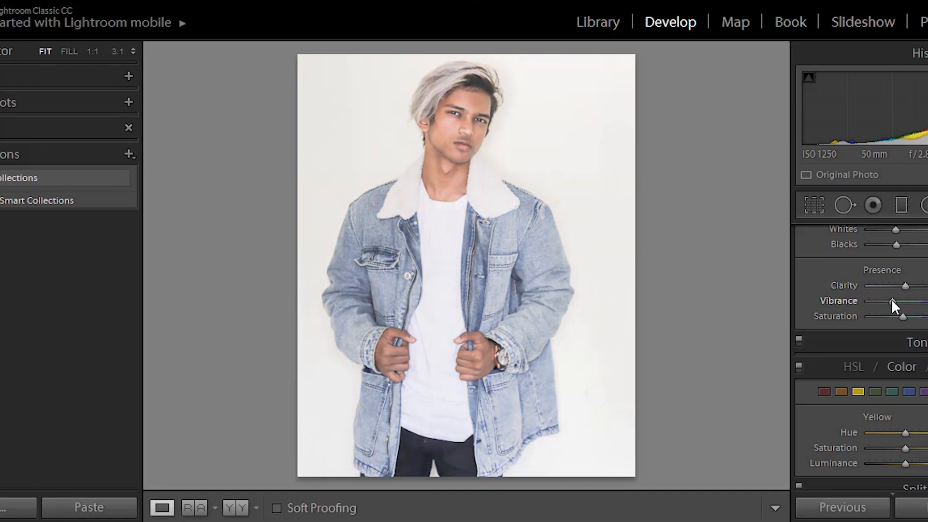
# Step: Raise the saturation of the reds and fine-tune the orange saturation and luminance to enrich the skin tones
pyautogui.scroll(-3, 871, 304)
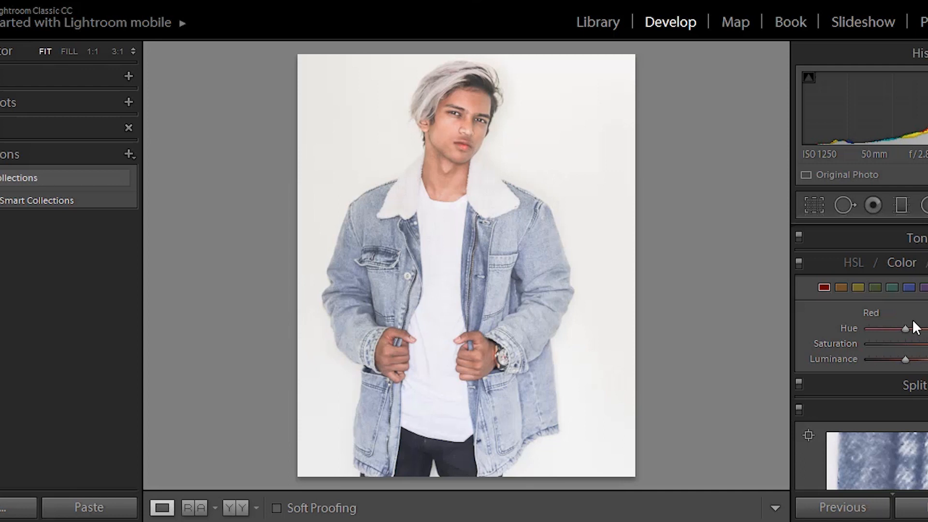
pyautogui.click(844, 289)
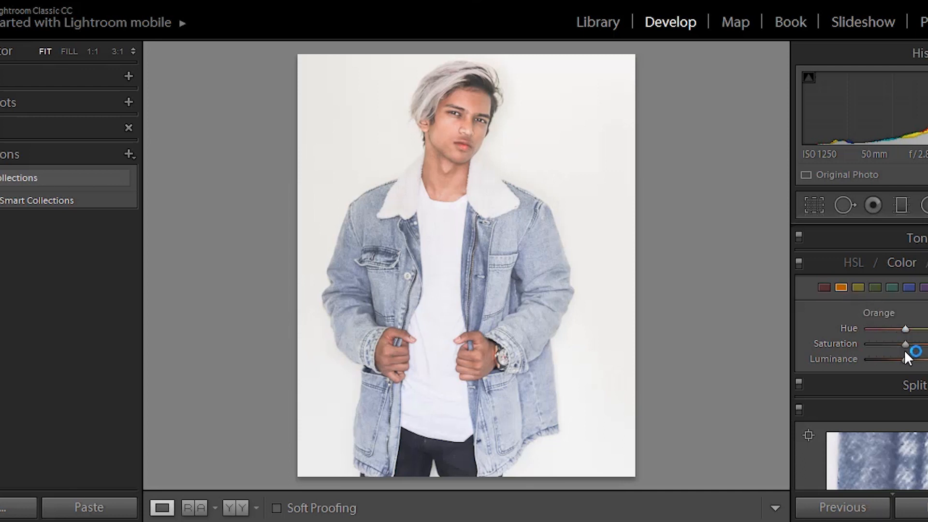
pyautogui.moveTo(902, 349)
pyautogui.mouseDown()
pyautogui.moveTo(927, 344)
pyautogui.moveTo(912, 363)
pyautogui.mouseUp()
pyautogui.click(908, 361)
# Step: Reduce the yellow and green saturation to the minimum
pyautogui.click(860, 289)
pyautogui.moveTo(907, 343); pyautogui.dragTo(705, 333)
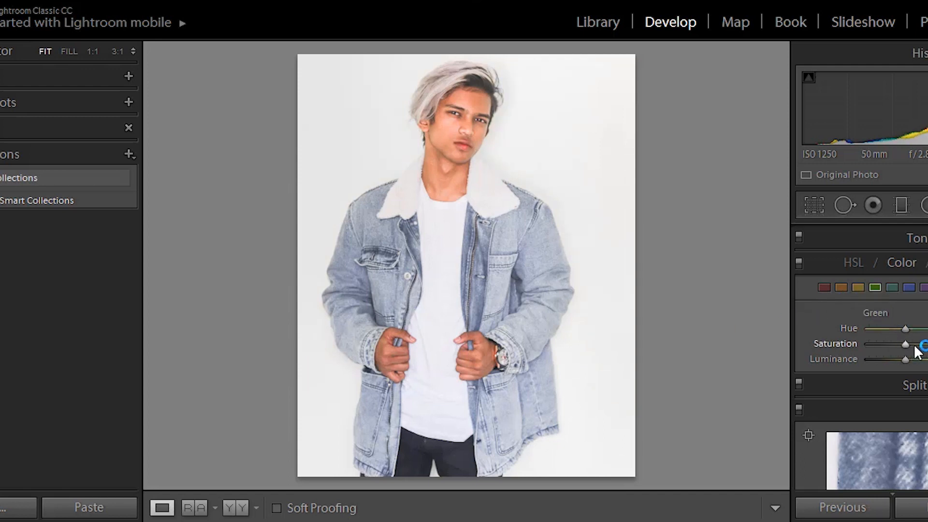
pyautogui.moveTo(906, 344); pyautogui.dragTo(754, 345)
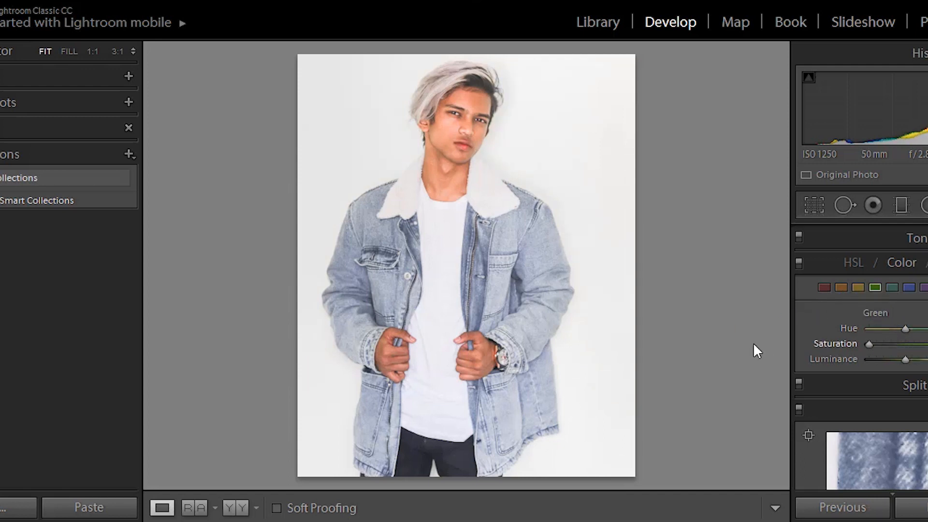
# Step: Strongly raise the aqua, blue and purple saturation to intensify the denim jacket's colour
pyautogui.click(892, 288)
pyautogui.moveTo(906, 344); pyautogui.dragTo(819, 331)
pyautogui.click(907, 287)
pyautogui.click(892, 288)
pyautogui.moveTo(906, 344); pyautogui.dragTo(927, 344)
pyautogui.click(909, 288)
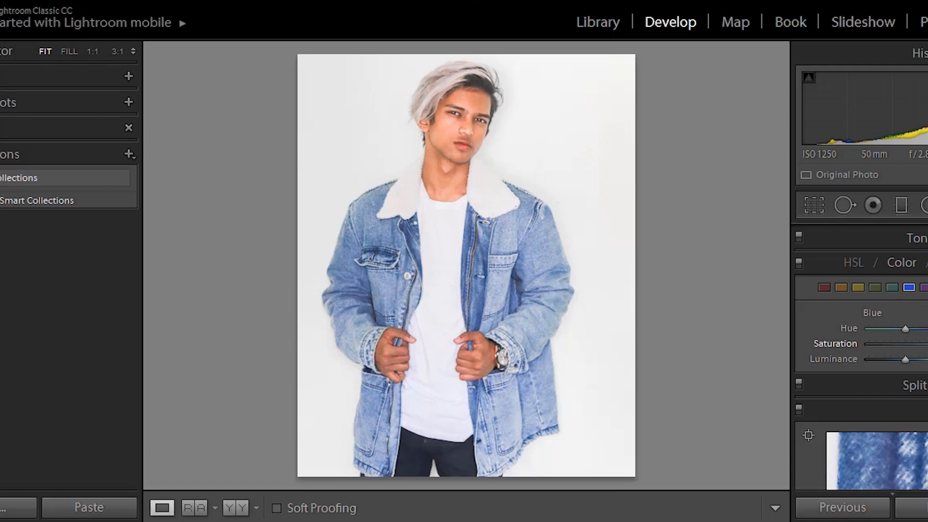
pyautogui.click(927, 288)
pyautogui.click(924, 288)
pyautogui.moveTo(907, 344); pyautogui.dragTo(927, 343)
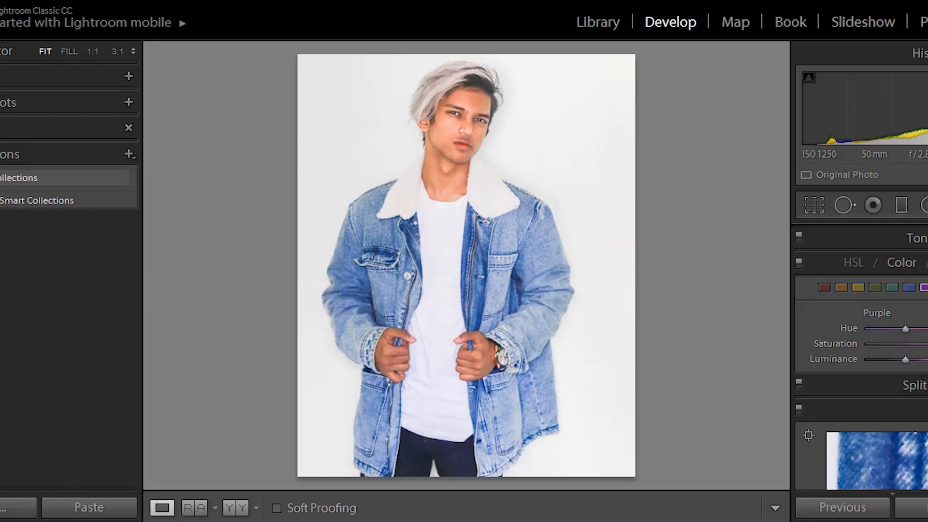
# Step: Increase the sharpening amount of the denim-jacket portrait
pyautogui.scroll(-5, 861, 358)
pyautogui.moveTo(905, 397); pyautogui.dragTo(894, 398)
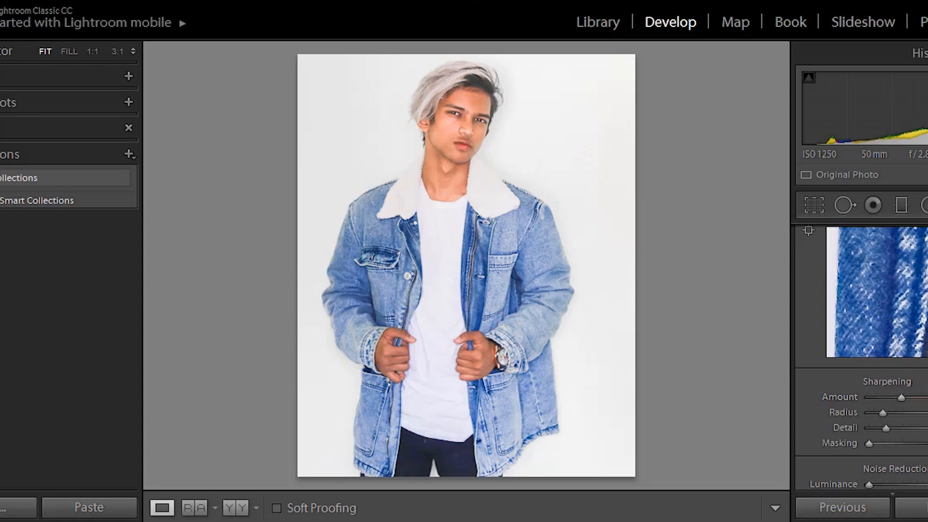
pyautogui.scroll(10, 860, 358)
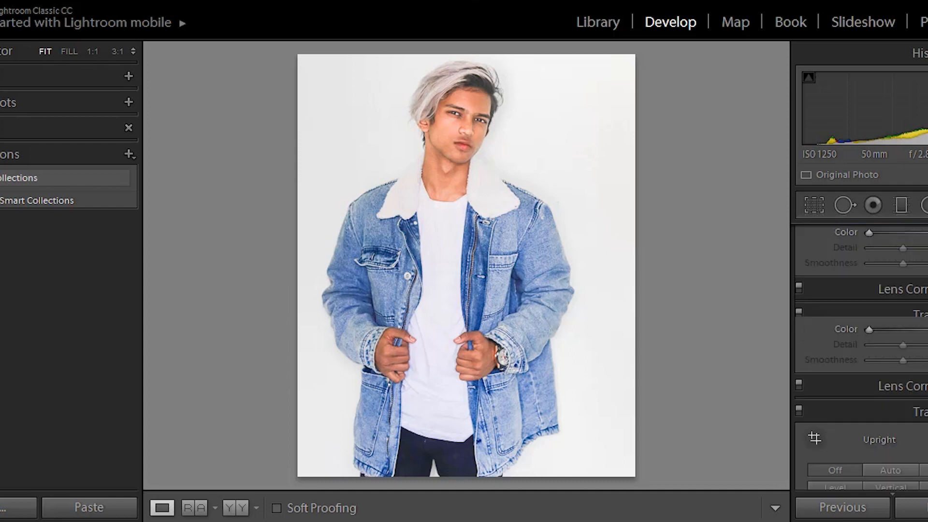
# Step: Darken the left side of the denim-jacket portrait with a vertical graduated filter using reduced exposure
pyautogui.click(903, 211)
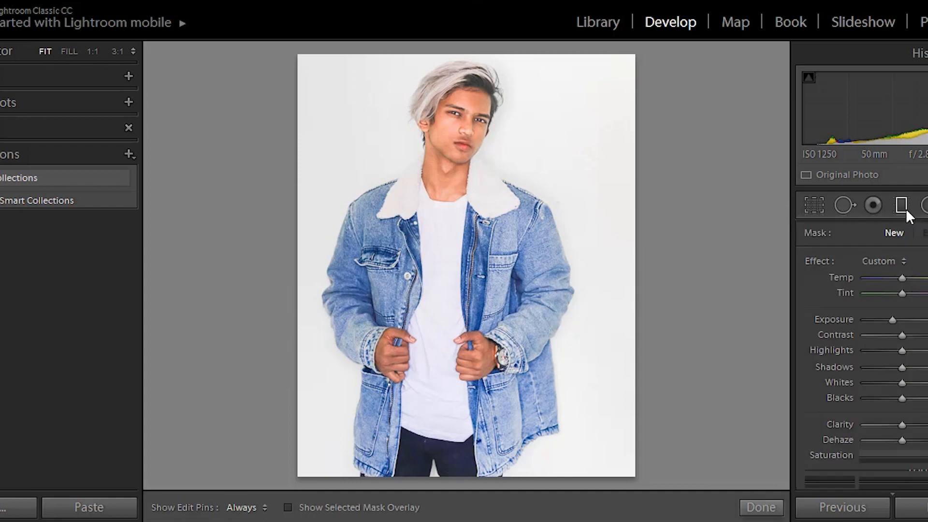
pyautogui.moveTo(265, 295); pyautogui.dragTo(440, 298)
pyautogui.moveTo(266, 325); pyautogui.dragTo(230, 327)
# Step: Add a matching graduated filter over the right side of the denim-jacket portrait and finish the filter editing
pyautogui.moveTo(659, 257); pyautogui.dragTo(471, 258)
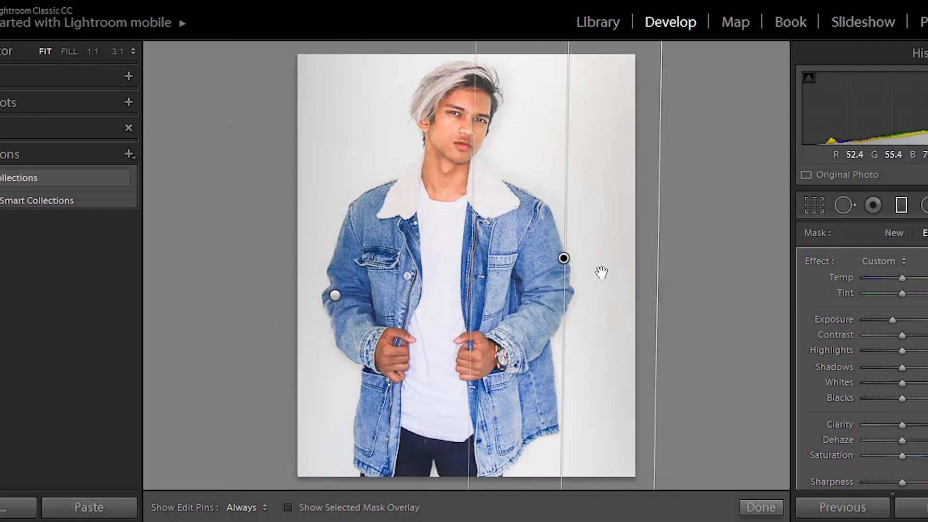
pyautogui.moveTo(656, 321); pyautogui.dragTo(670, 329)
pyautogui.click(763, 508)
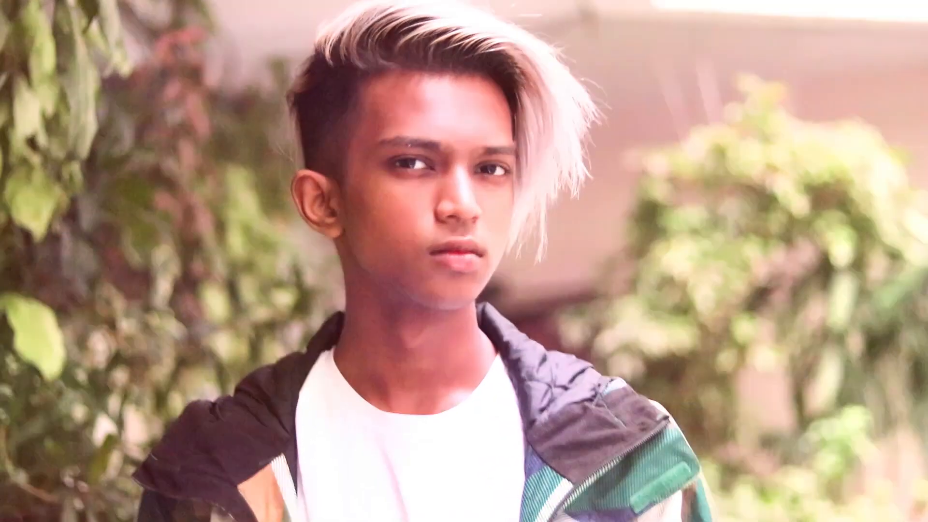